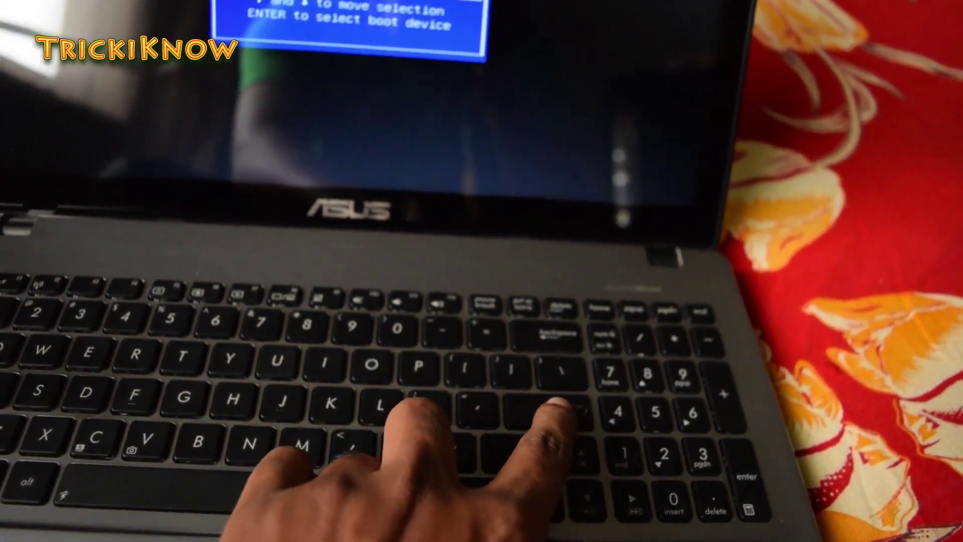
# - Choose Enter Setup in the boot device menu to open the Aptio Setup Utility
pyautogui.press('Return')
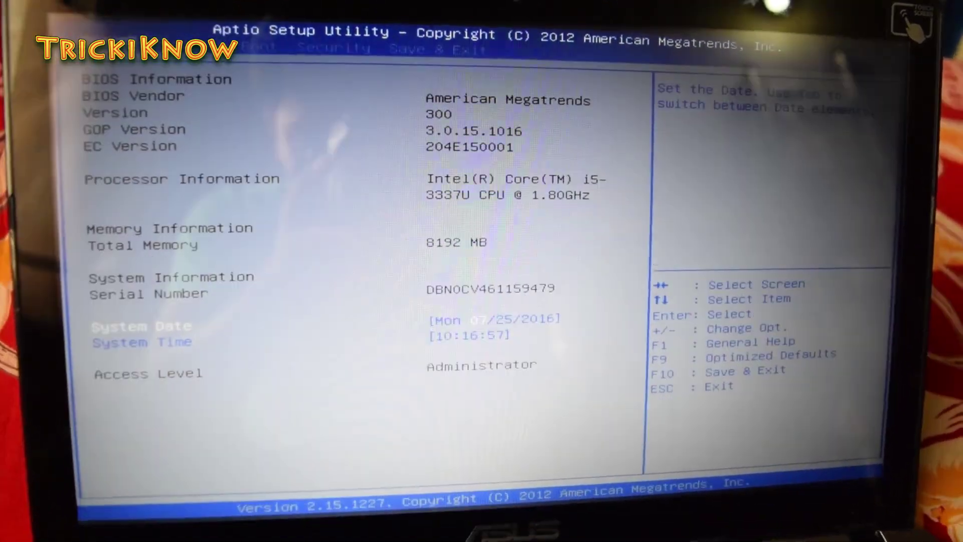
# - Set XHCI Pre-Boot Mode to Disabled under Advanced > USB Configuration
pyautogui.press('Right')
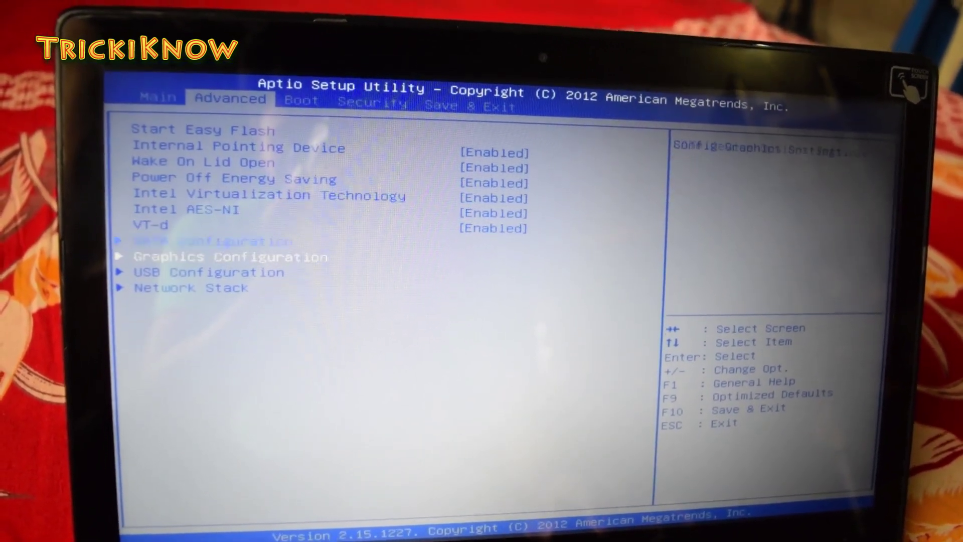
pyautogui.press('Return')
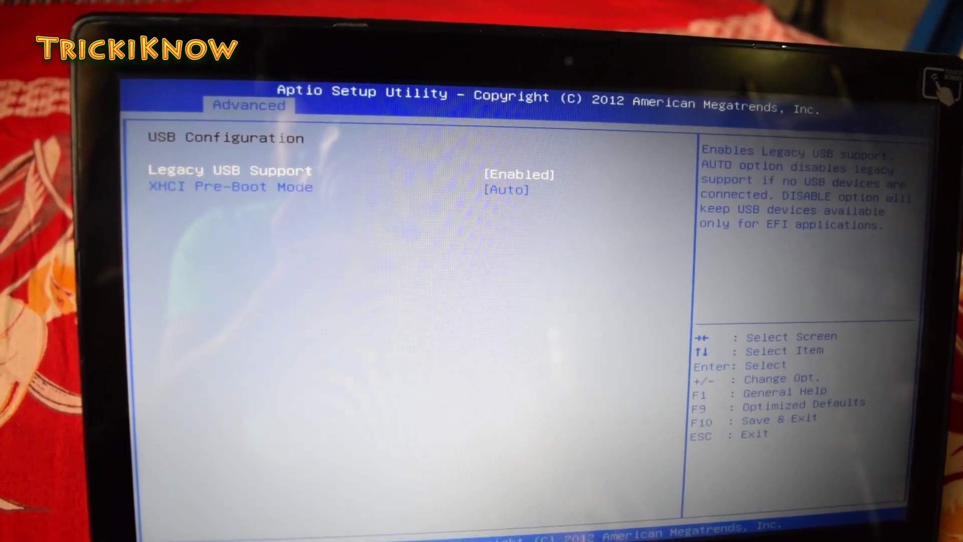
pyautogui.press('Down')
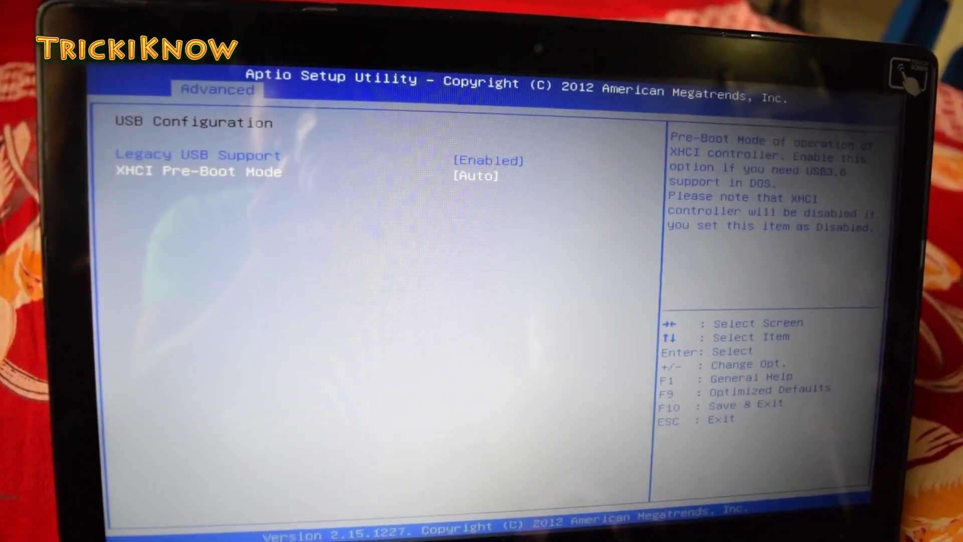
pyautogui.press('Return')
pyautogui.press('Down')
pyautogui.press('Down')
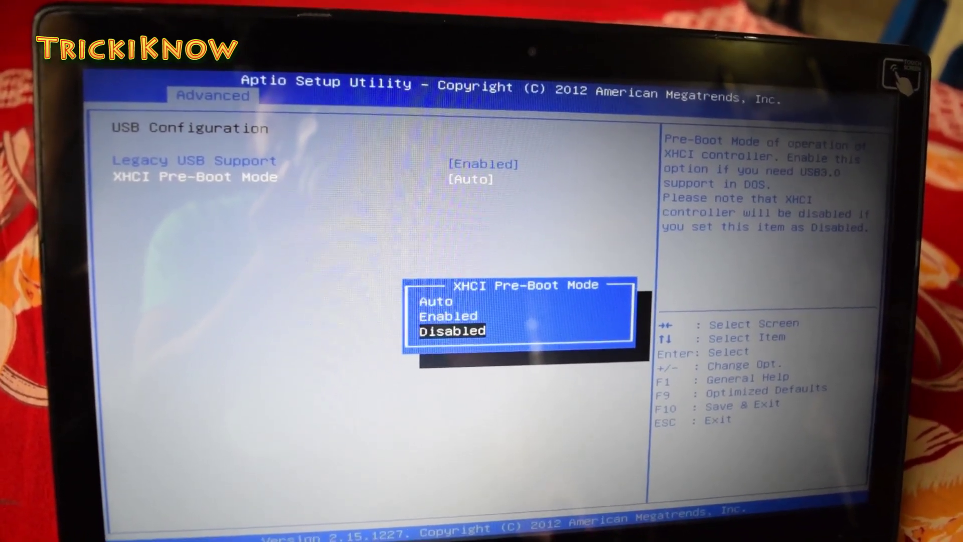
pyautogui.press('Return')
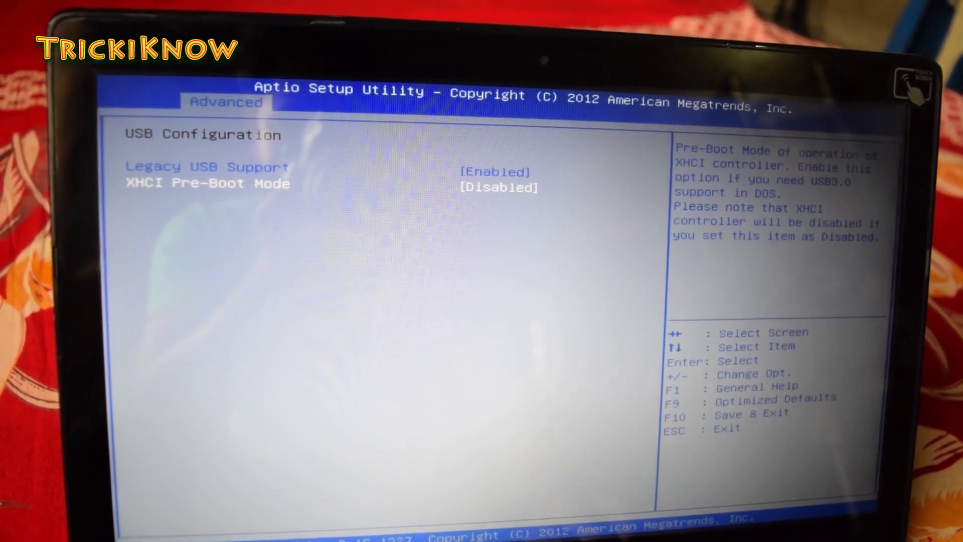
pyautogui.press('Escape')
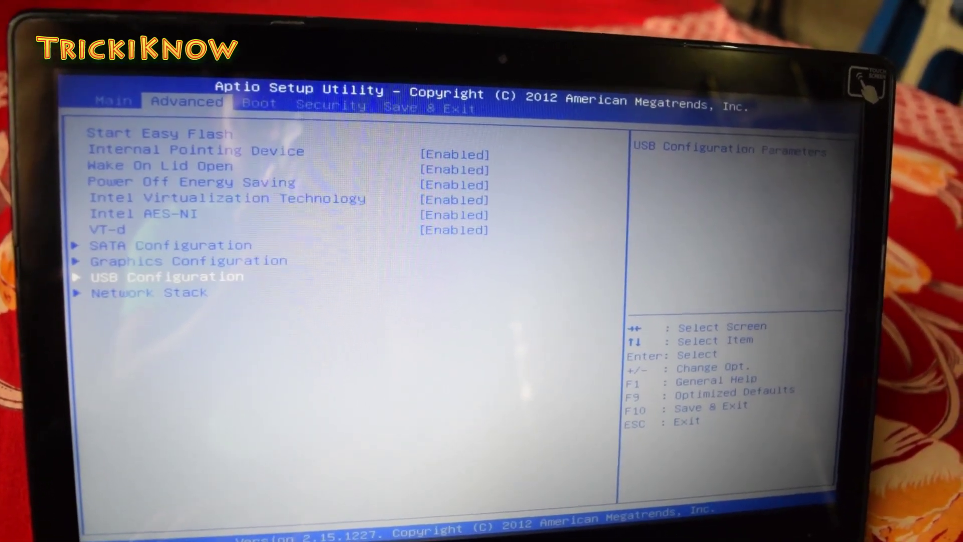
# - Set Secure Boot Control to Disabled on the Security page, then return to the Boot page
pyautogui.press('Right')
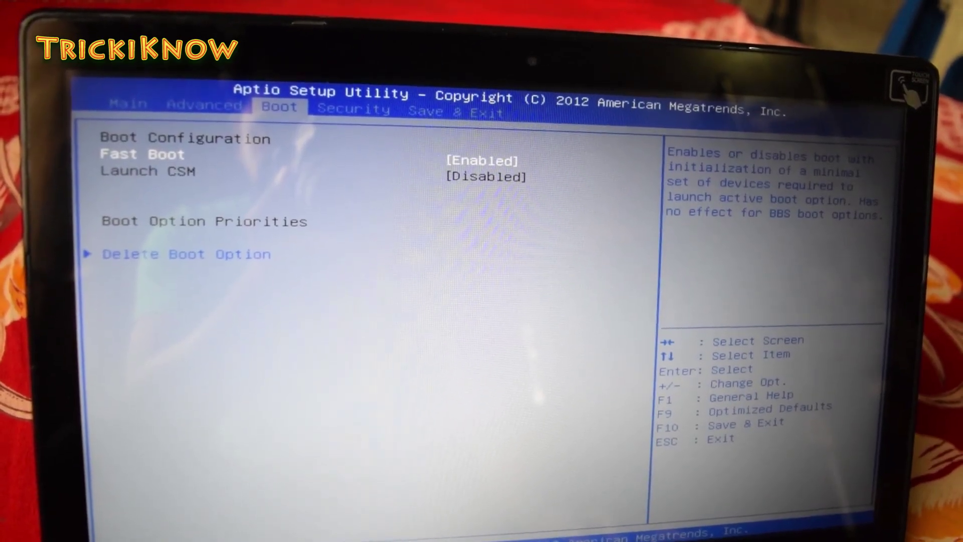
pyautogui.press('Right')
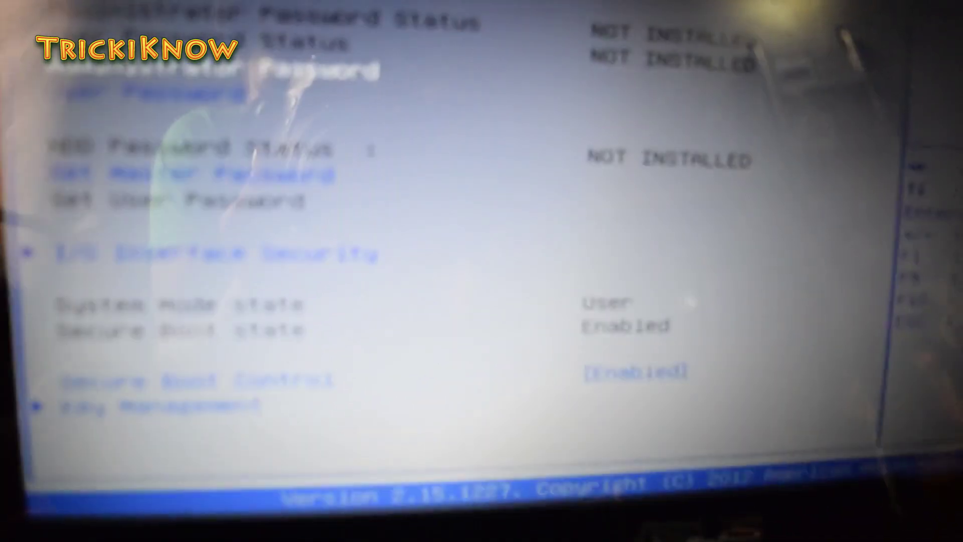
pyautogui.press('Down')
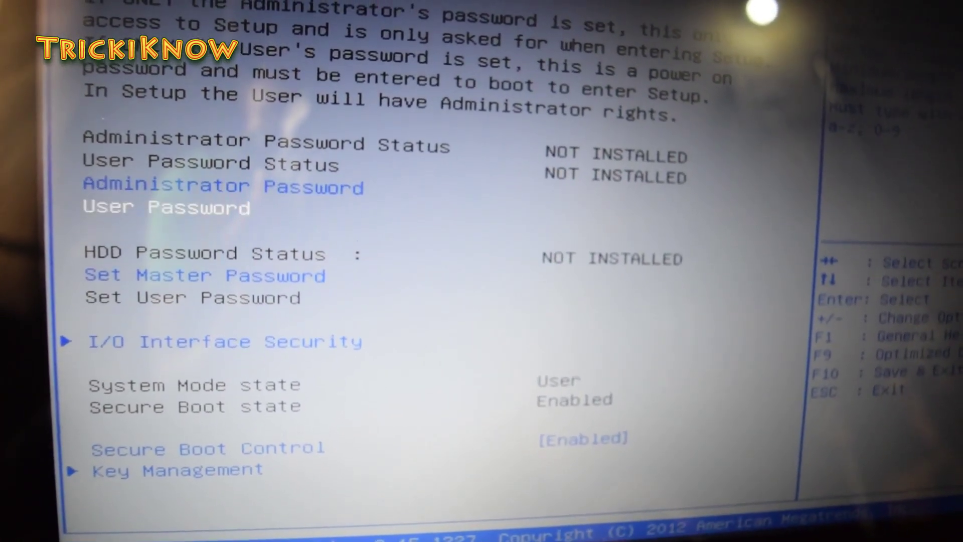
pyautogui.press('Down')
pyautogui.press('Down')
pyautogui.press('Down')
pyautogui.press('Return')
pyautogui.press('Down')
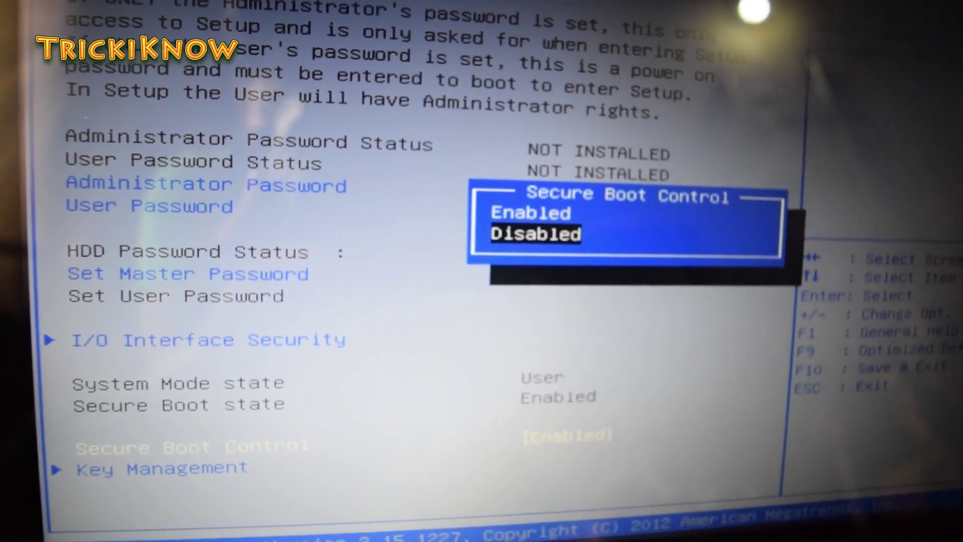
pyautogui.press('Return')
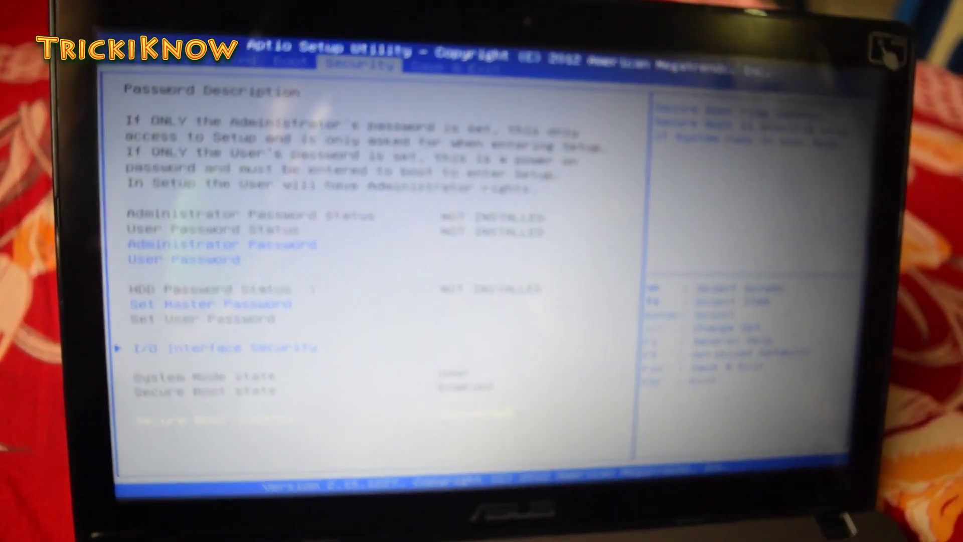
pyautogui.press('Left')
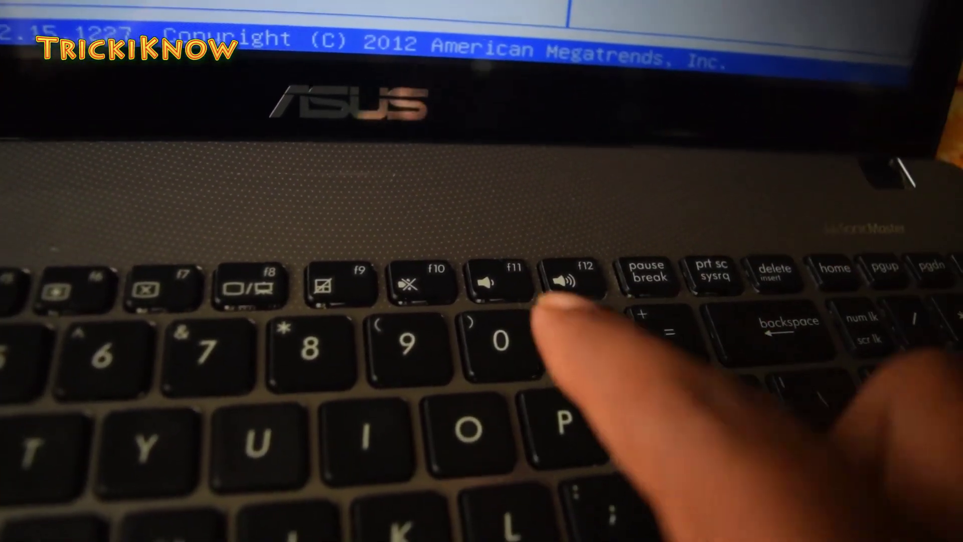
# - Save the XHCI and Secure Boot changes with F10 and restart the laptop
pyautogui.press('F10')
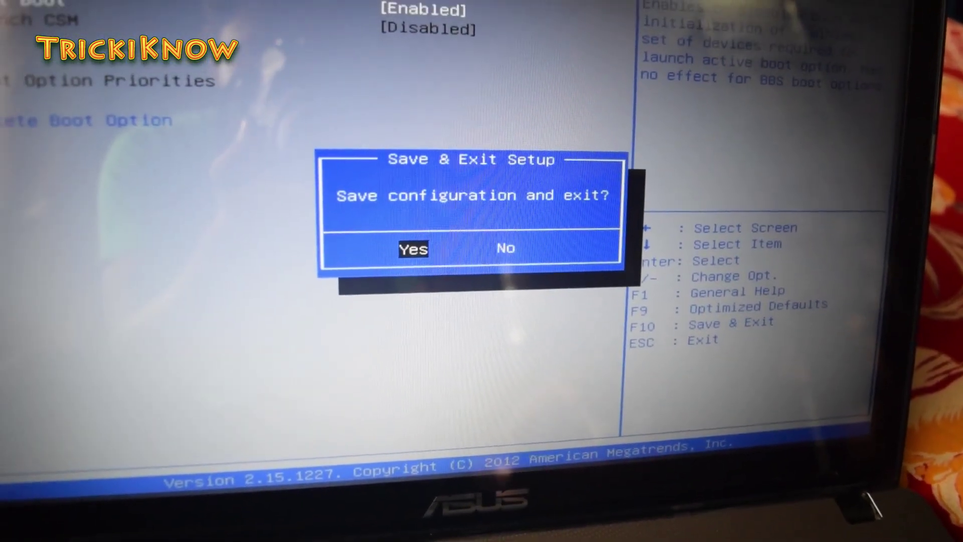
pyautogui.press('Return')
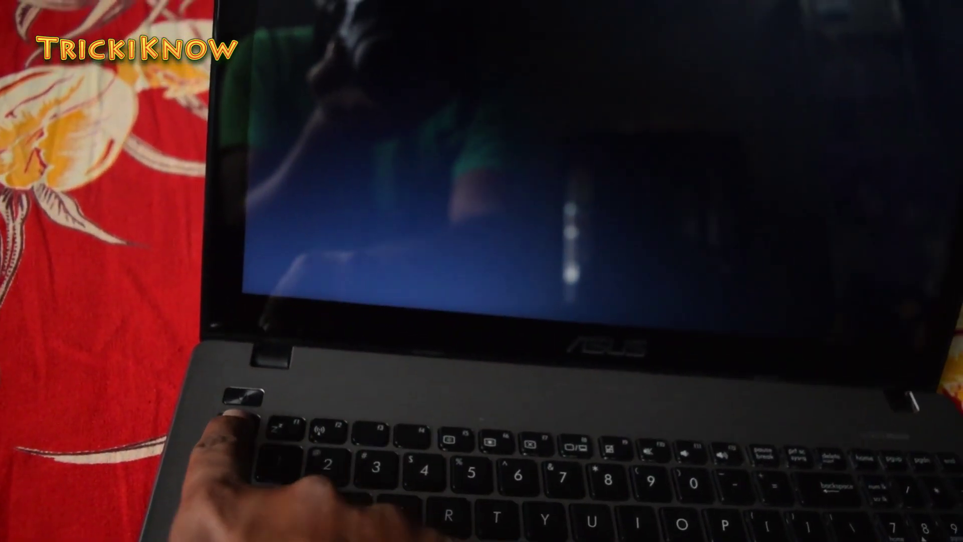
# - Re-enter the Aptio Setup Utility from the startup boot menu and switch settings pages
pyautogui.press('Escape')
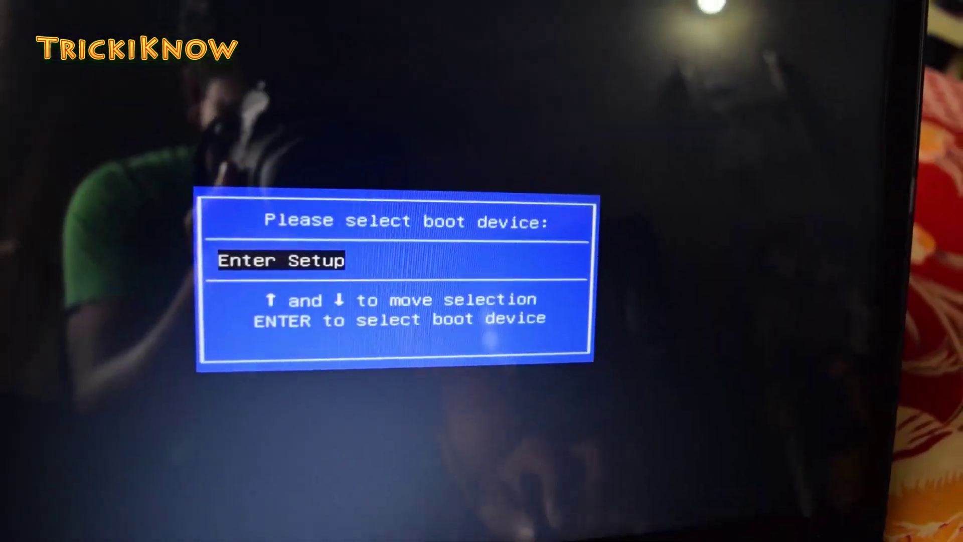
pyautogui.press('Return')
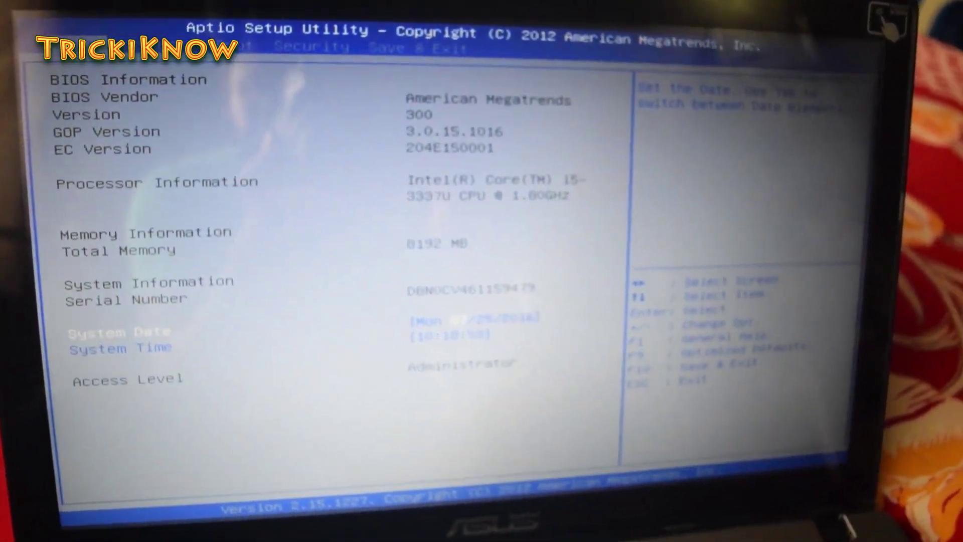
pyautogui.press('Right')
pyautogui.press('Right')
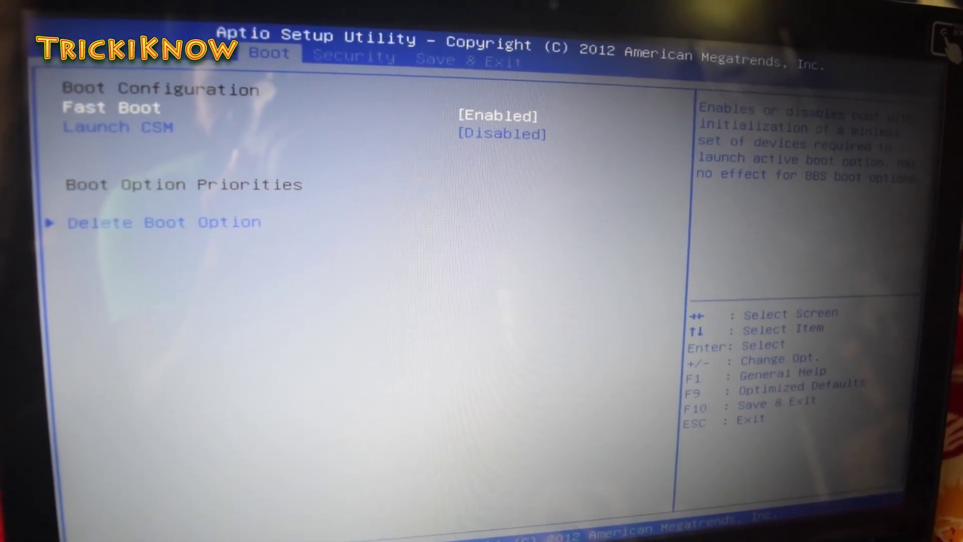
# - Set Launch CSM to Enabled and request save and exit with F10
pyautogui.press('Down')
pyautogui.press('Return')
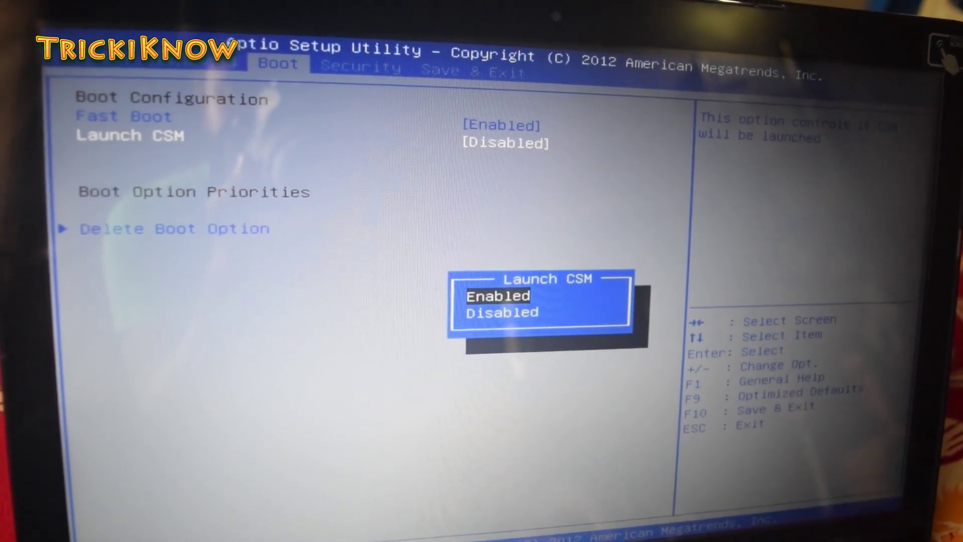
pyautogui.press('Return')
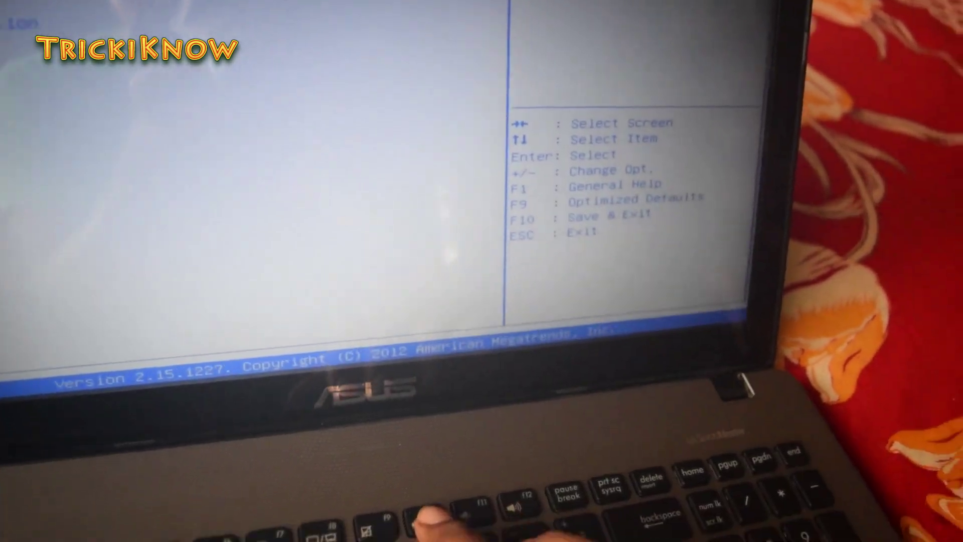
pyautogui.press('F10')
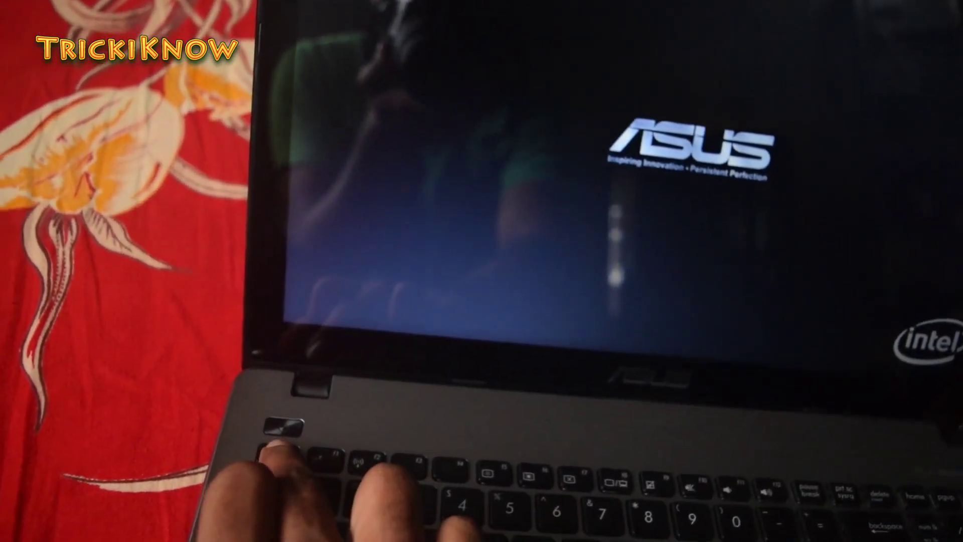
# - Bring up the ASUS boot device menu during startup, listing the SanDisk USB drive
pyautogui.press('Escape')
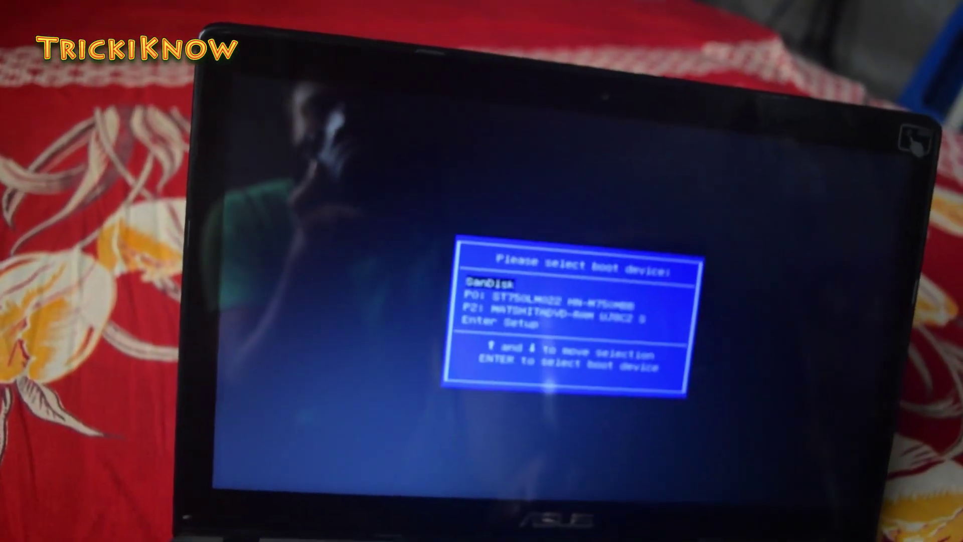